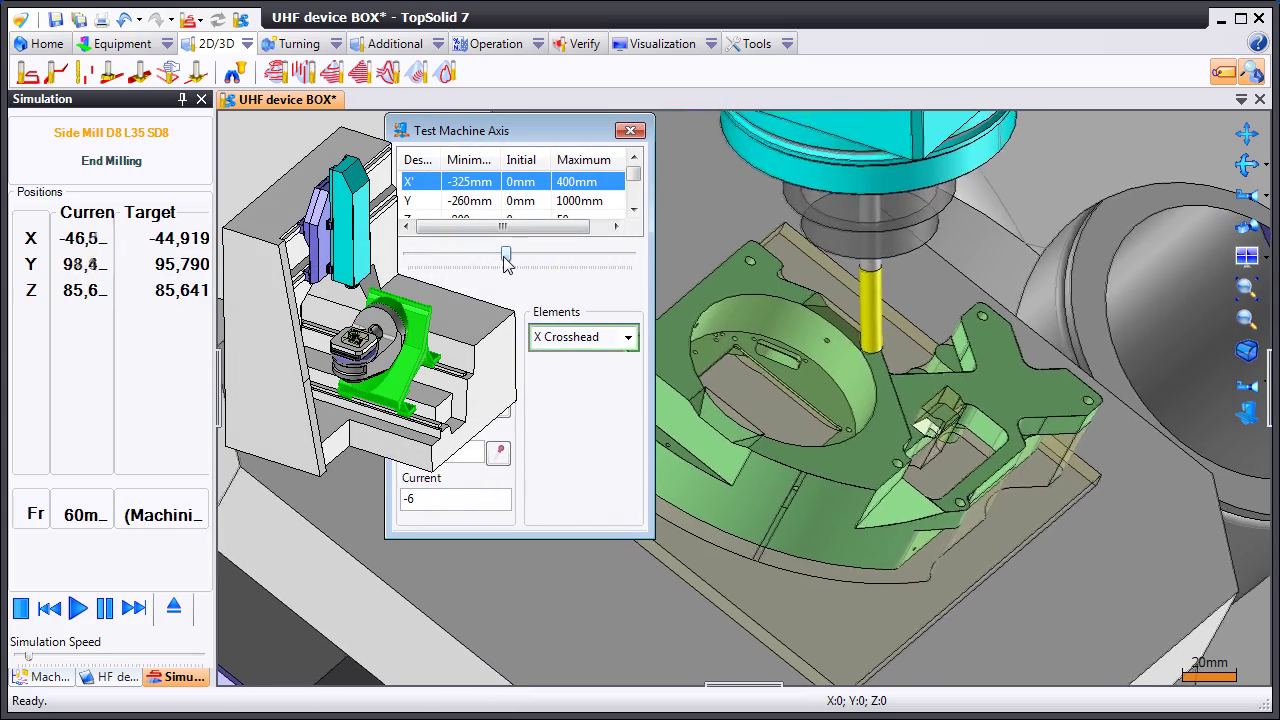
- Jog the X and spindle axes, then tilt the B cradle from negative to its 30° limit
mouse_move(505, 255)
left_mouse_down()
mouse_move(423, 262)
mouse_move(645, 286)
left_mouse_up()
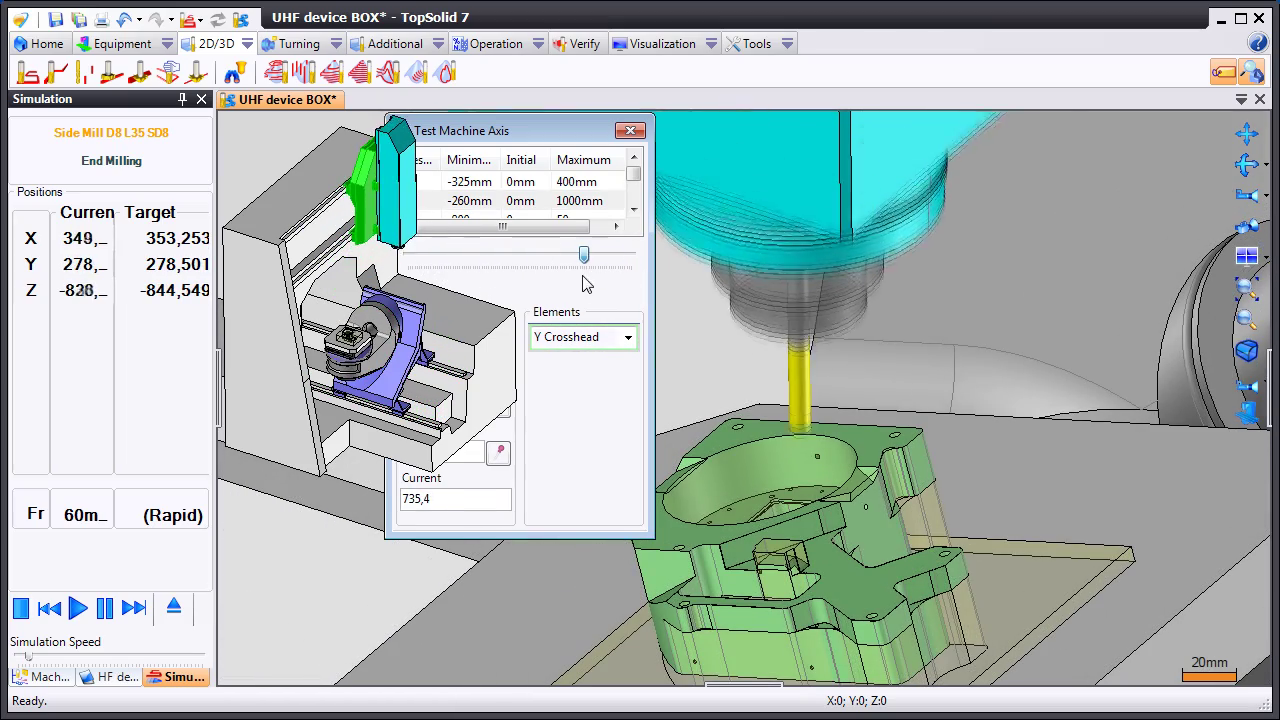
left_click_drag(633, 175, 632, 197)
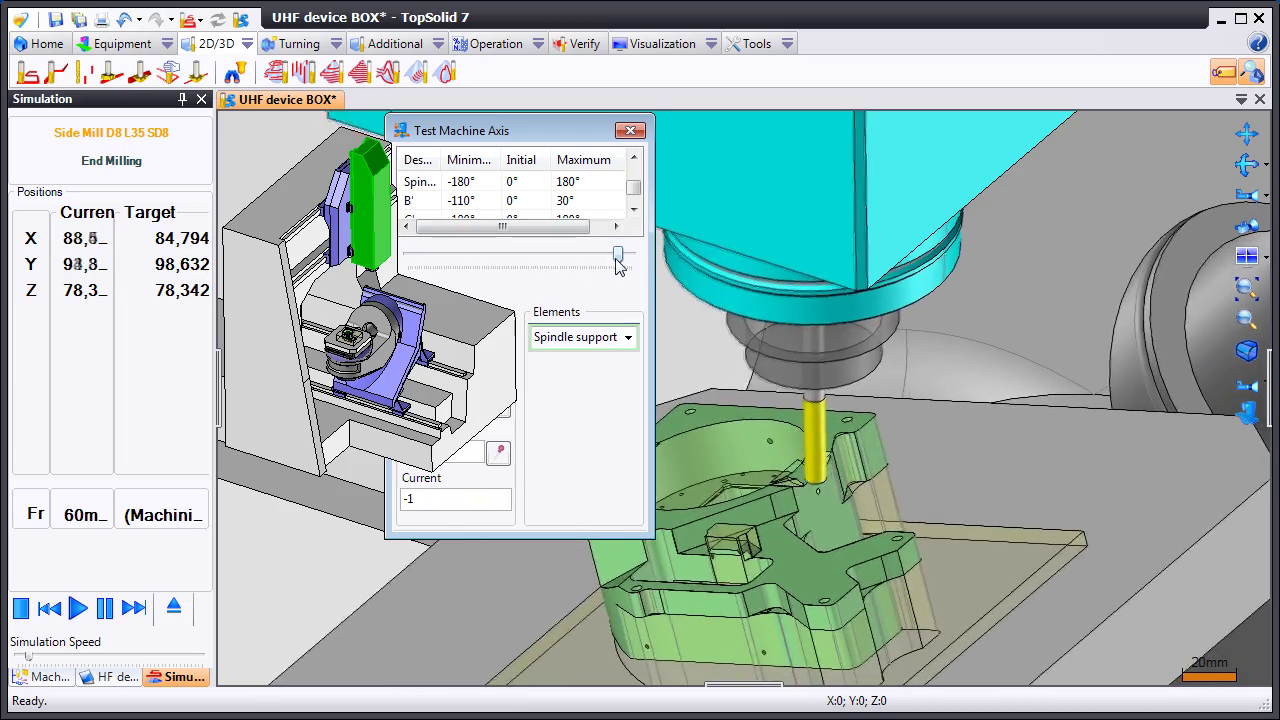
mouse_move(617, 255)
left_mouse_down()
mouse_move(504, 262)
mouse_move(542, 277)
left_mouse_up()
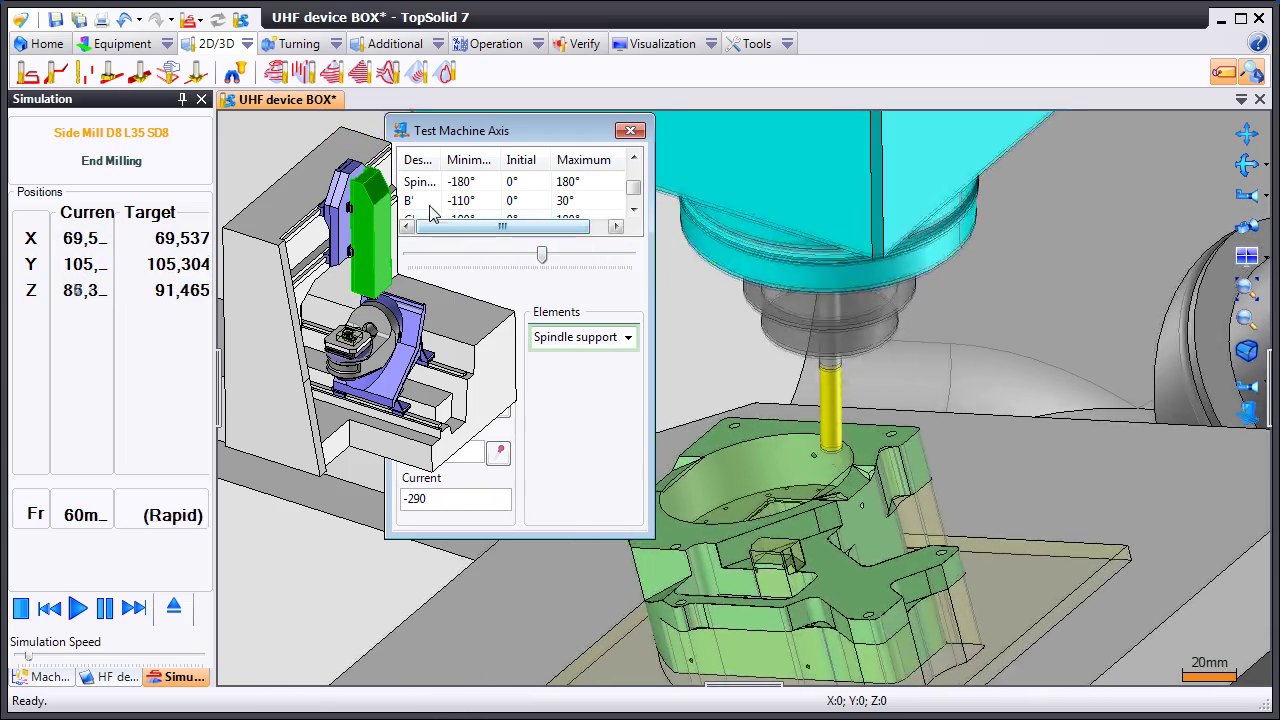
left_click(580, 200)
left_click_drag(581, 256, 421, 262)
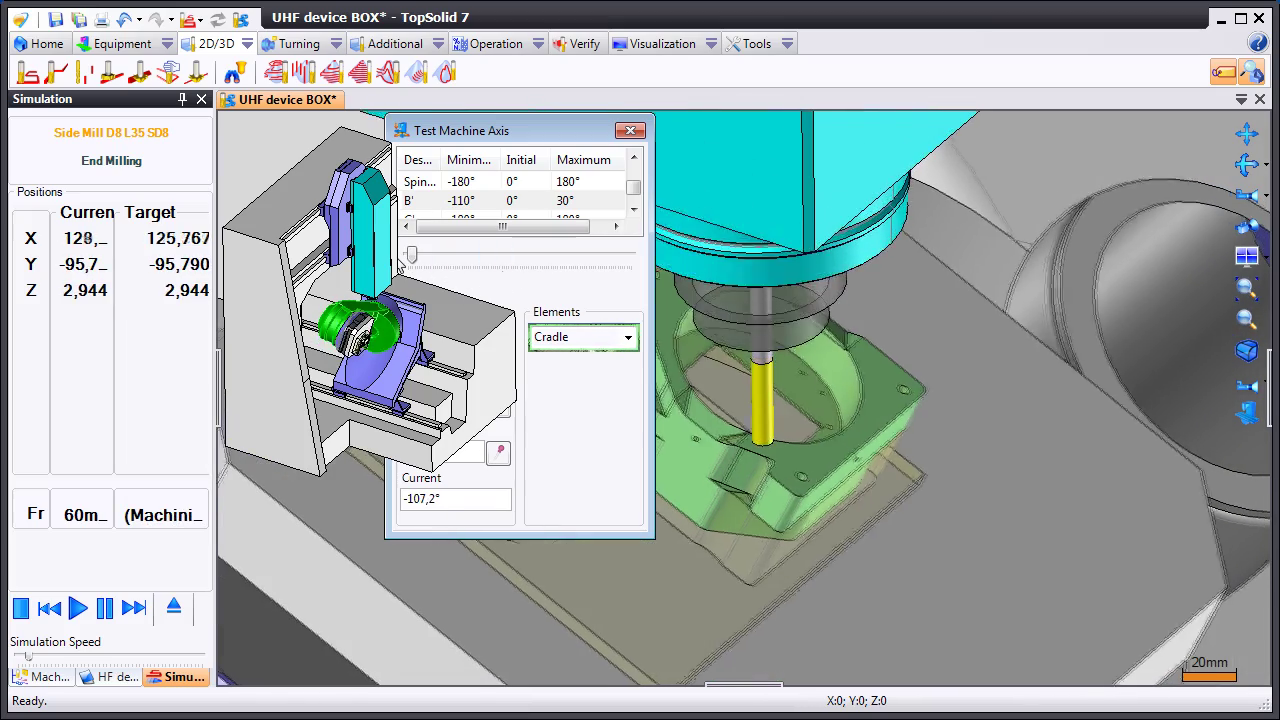
mouse_move(412, 256)
left_mouse_down()
mouse_move(632, 285)
mouse_move(520, 270)
left_mouse_up()
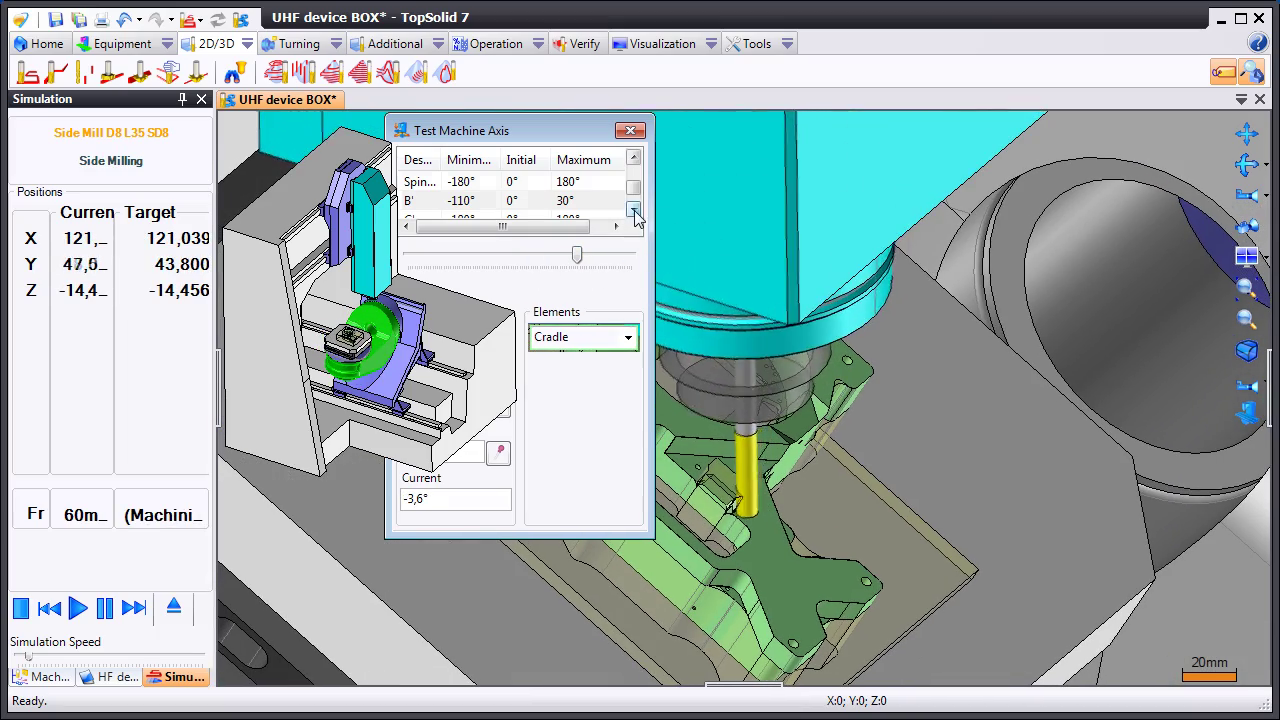
- Rotate the C table from -180° round to its 180° limit
left_click(413, 201)
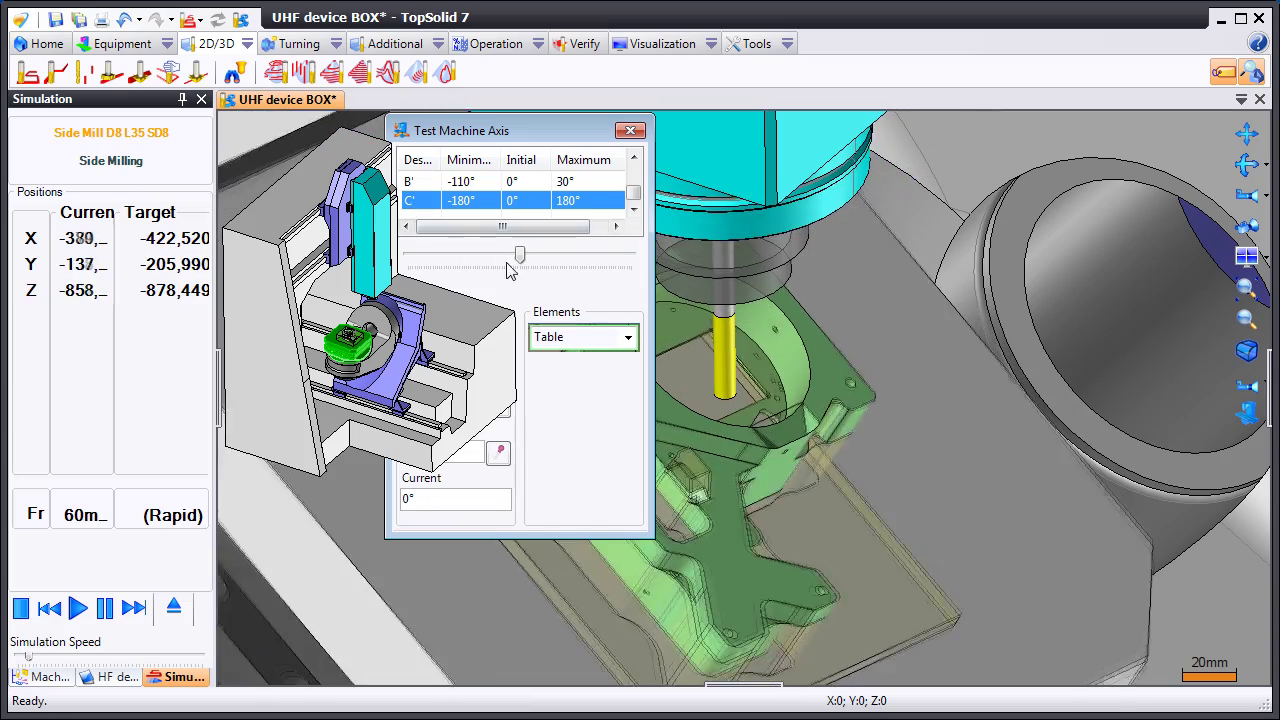
left_click_drag(520, 256, 408, 256)
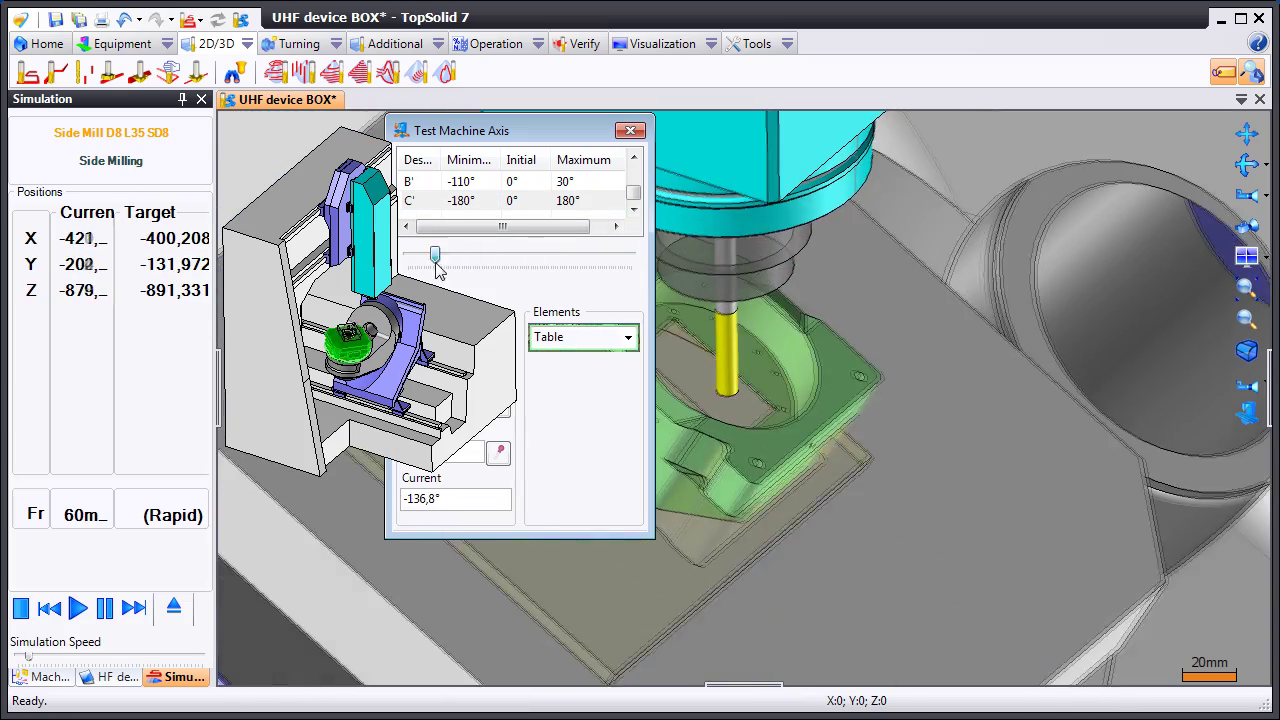
left_click(452, 182)
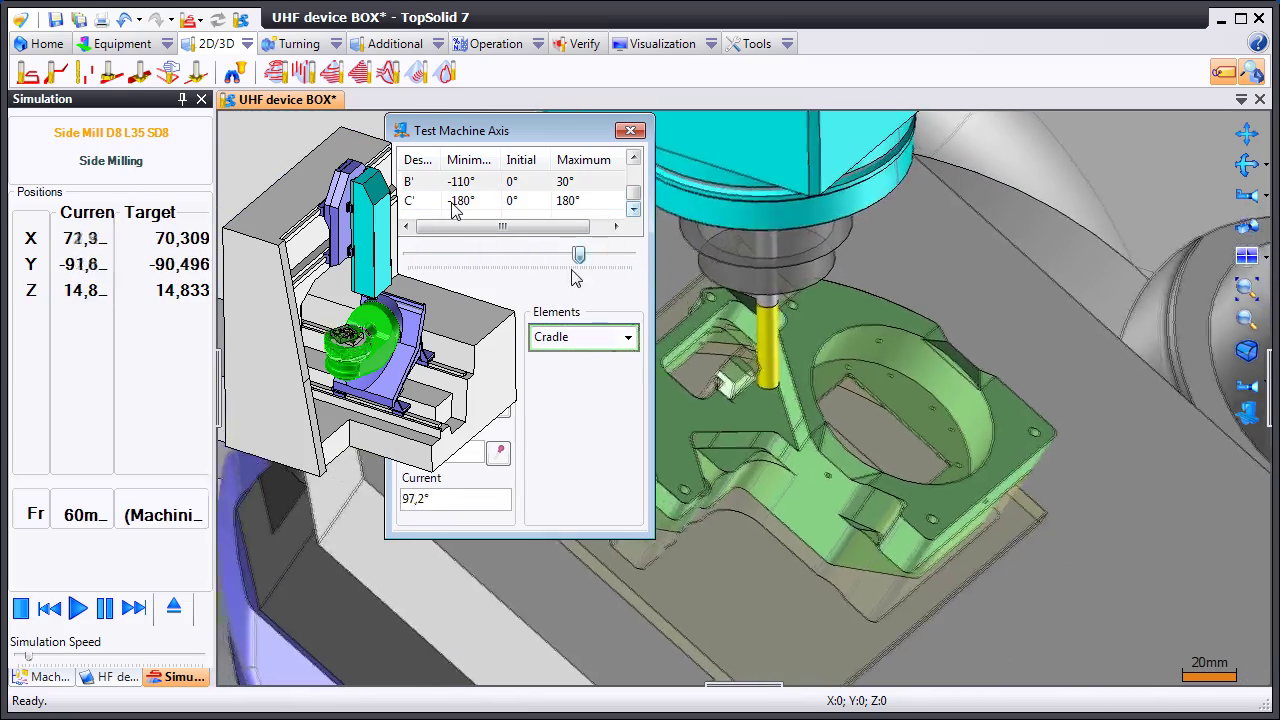
left_click(455, 200)
mouse_move(519, 256)
left_mouse_down()
mouse_move(455, 256)
mouse_move(631, 256)
left_mouse_up()
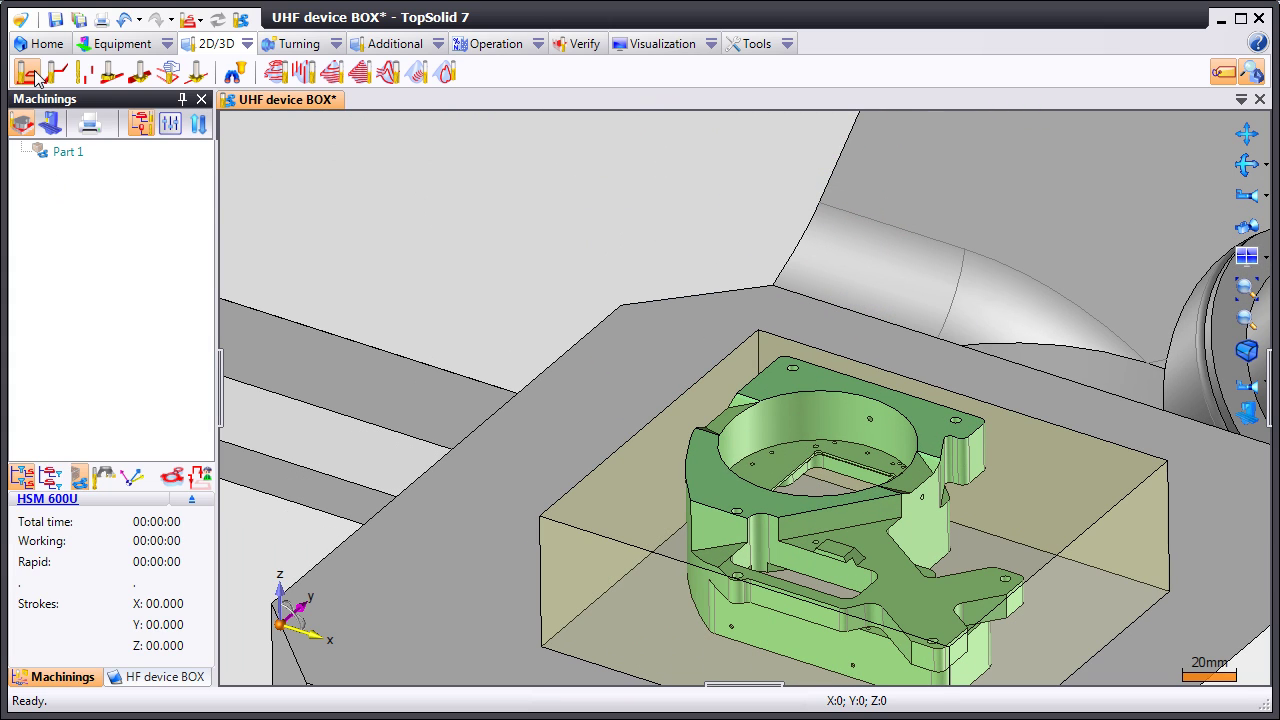
- Add a facing operation on the stock's top face with the Side Mill D32 L50 SD32
left_click(247, 204)
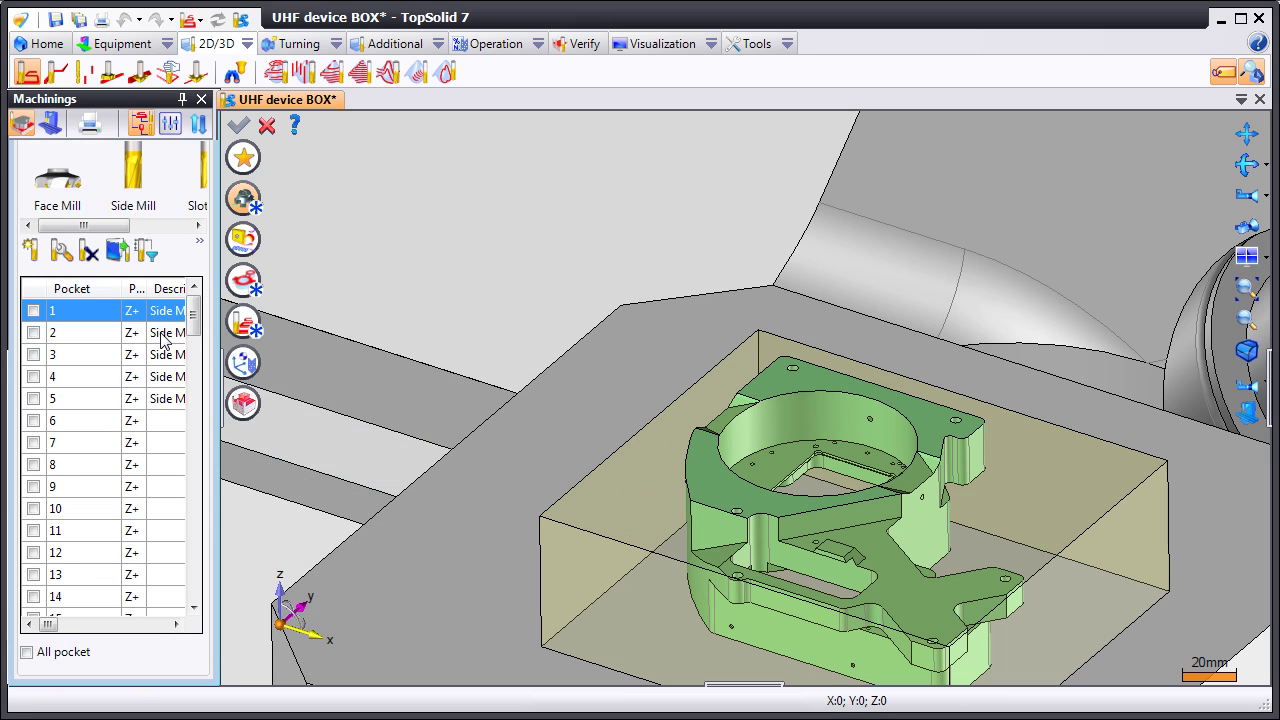
mouse_move(160, 333)
left_click(34, 335)
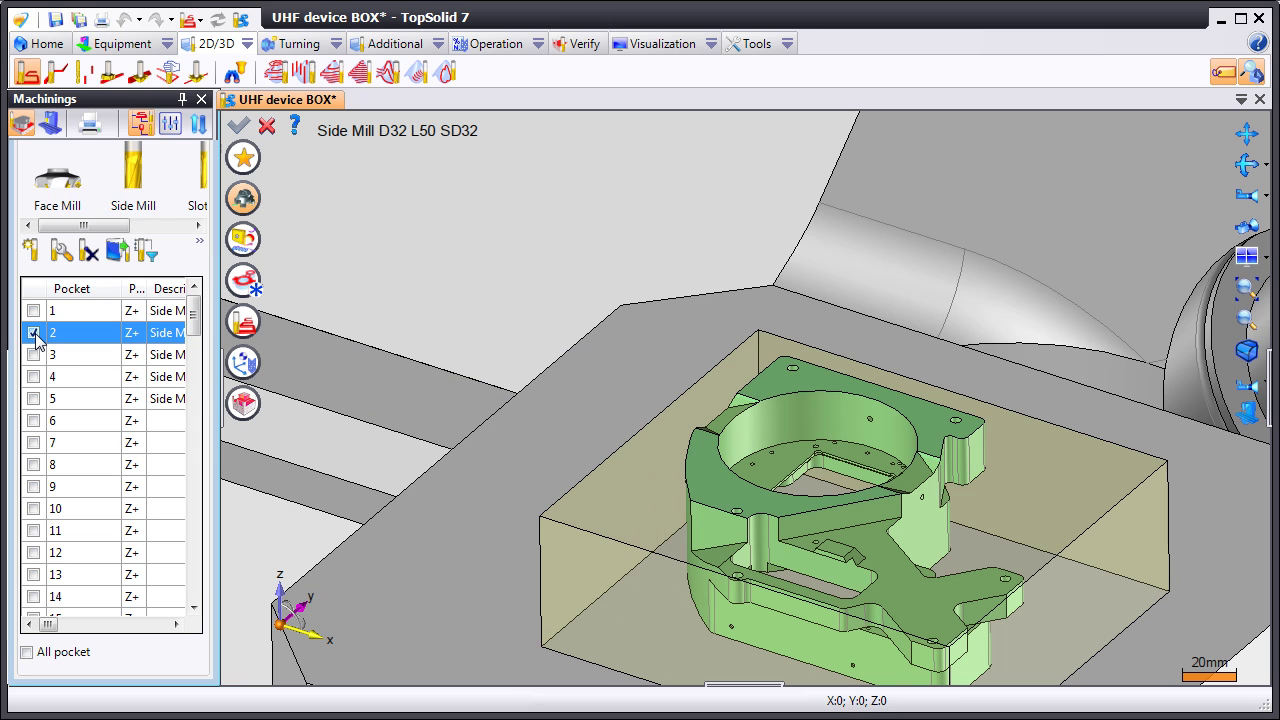
left_click(241, 283)
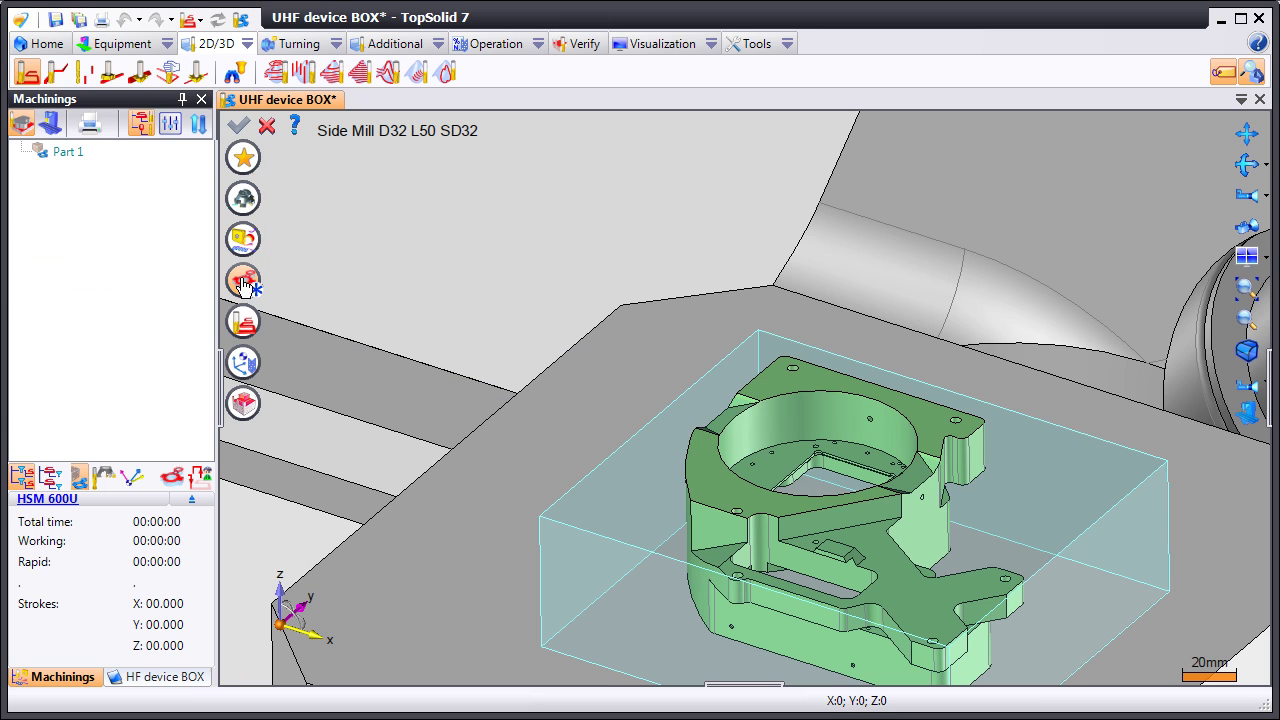
left_click(778, 384)
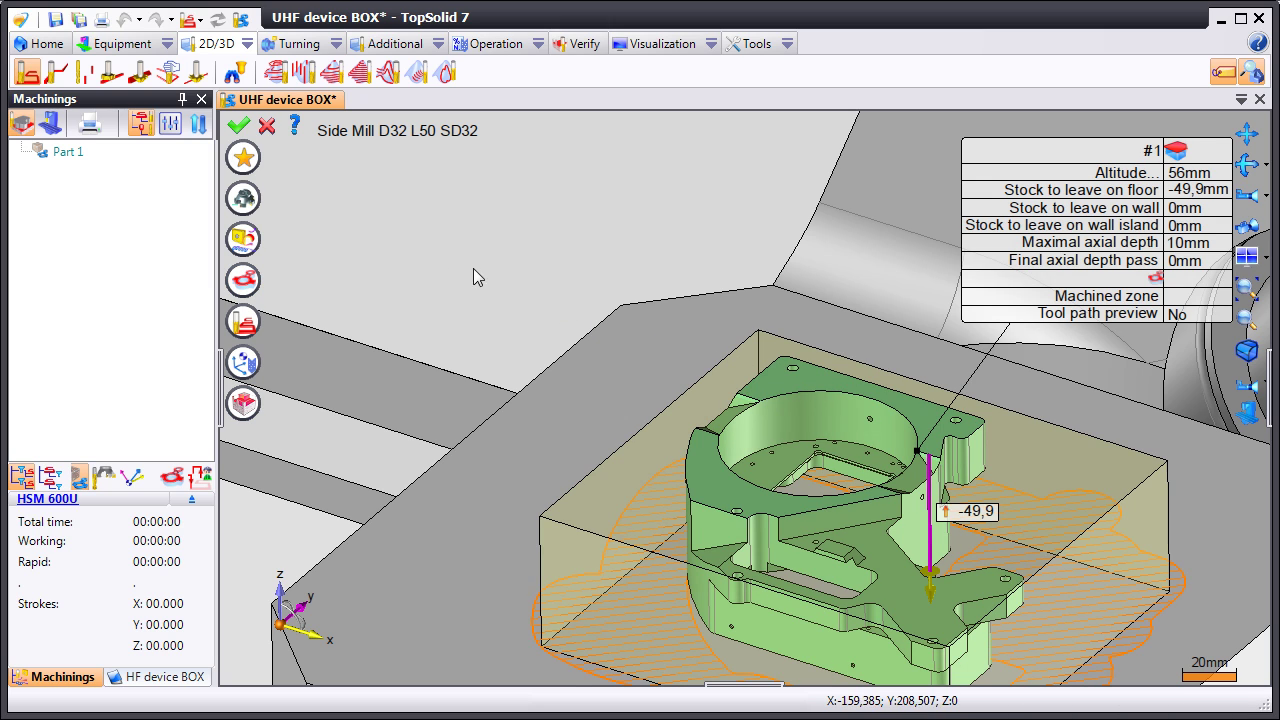
left_click(241, 126)
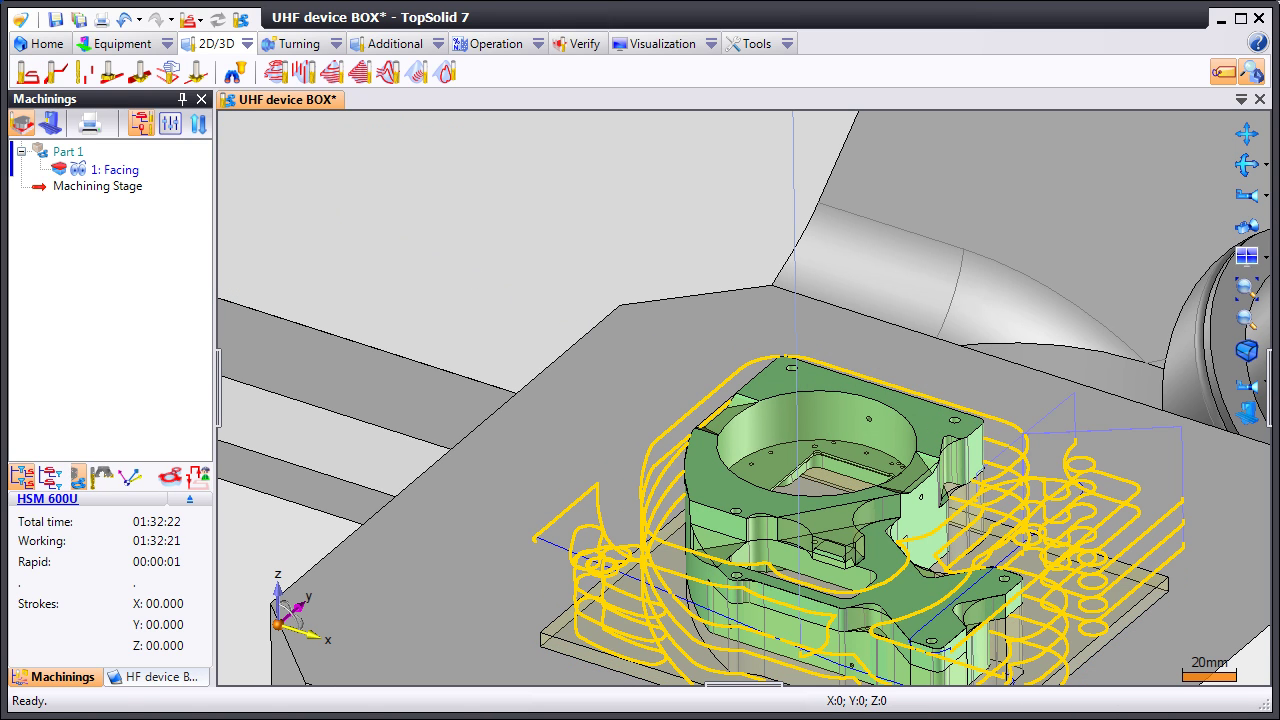
- Add an open pocketing operation on the lower step face
left_click(643, 502)
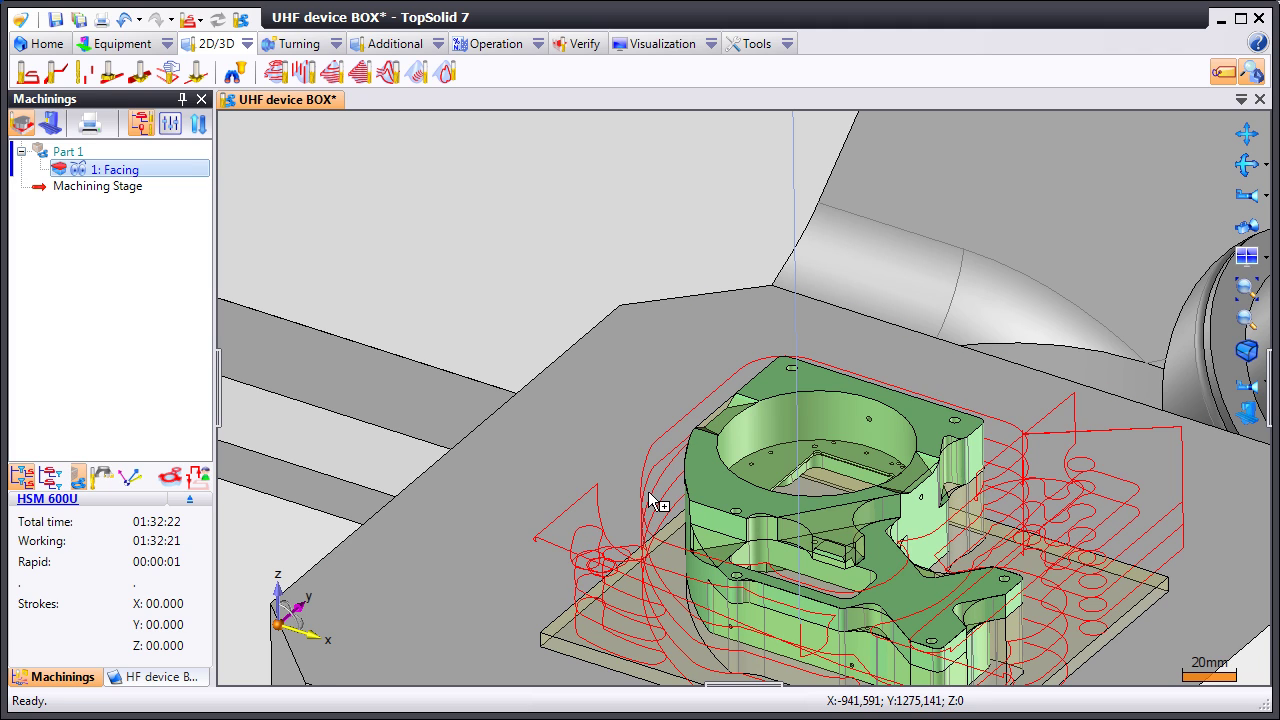
double_click(713, 555)
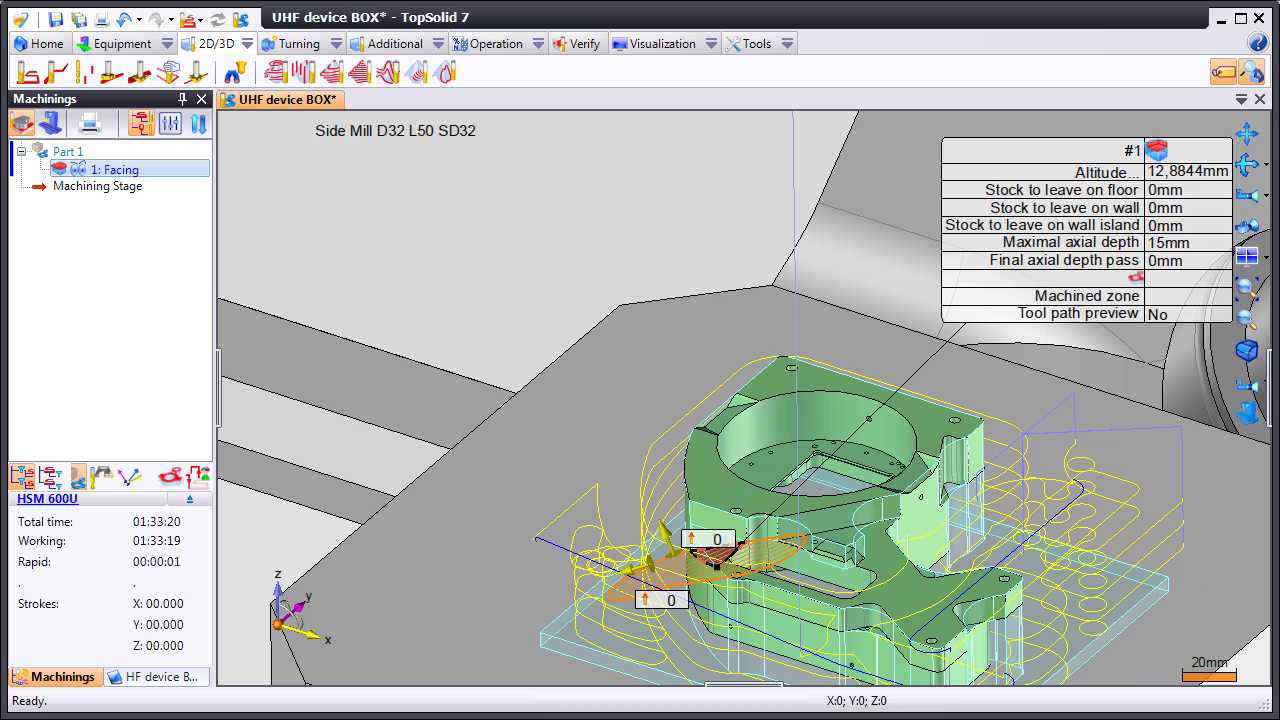
key("Return")
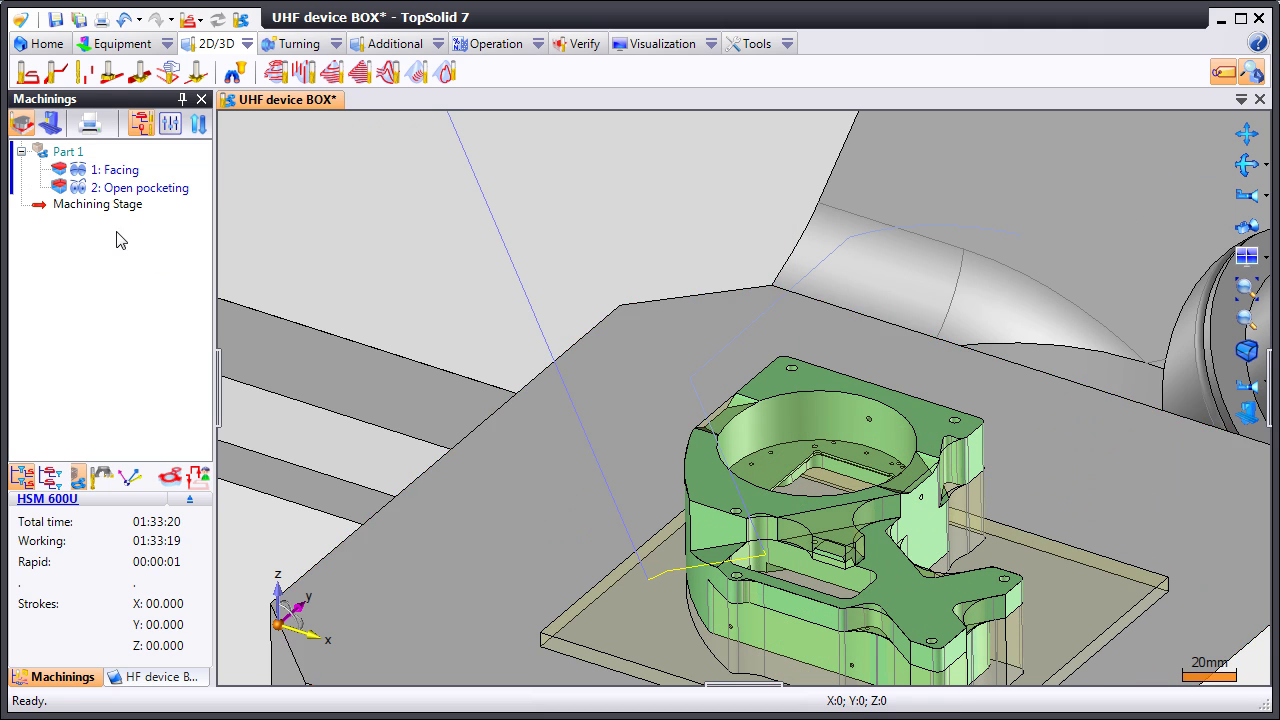
- Switch operation 3 (Facing) to the Side Mill D8 L35 SD8 and revalidate it
left_click(80, 170)
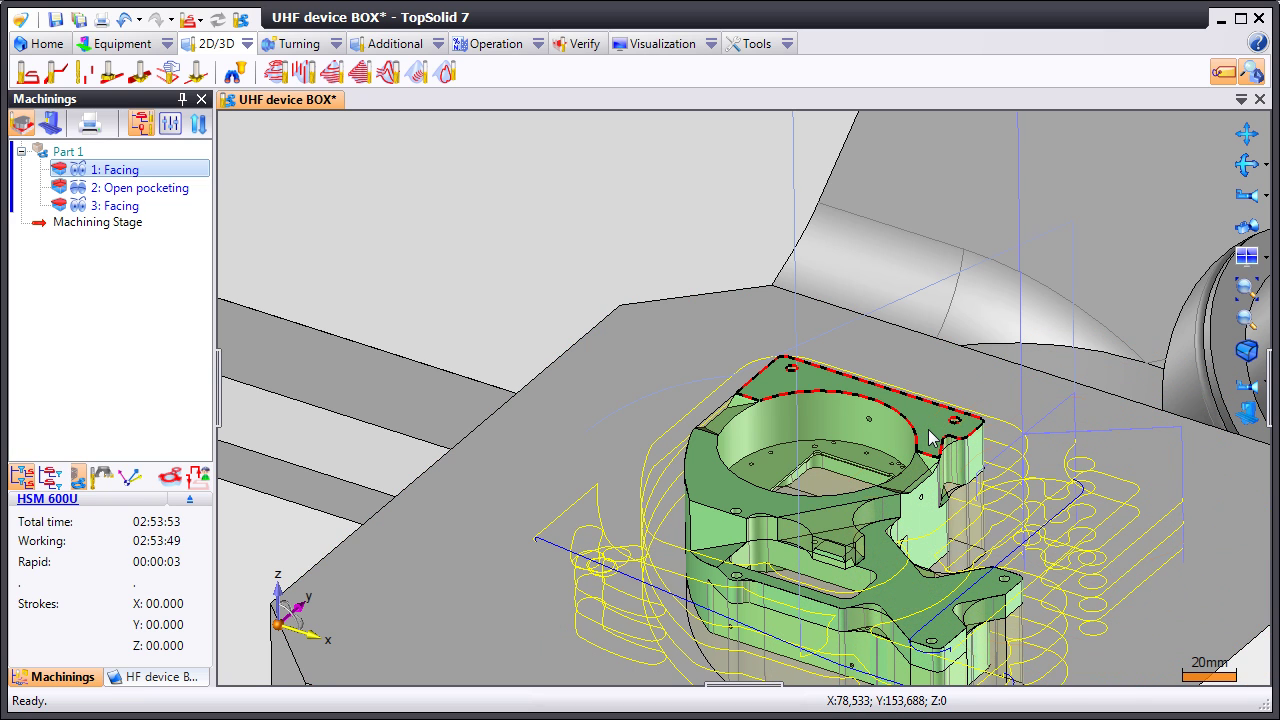
right_click(97, 210)
left_click(140, 278)
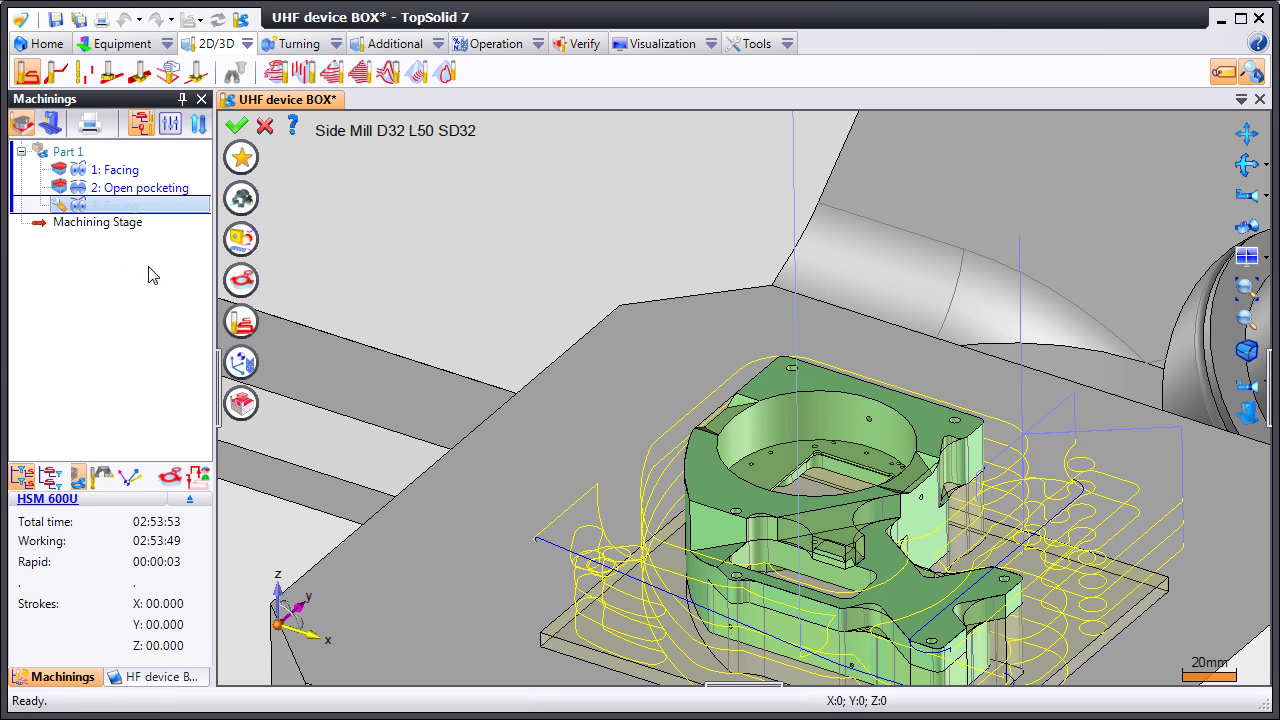
left_click(240, 197)
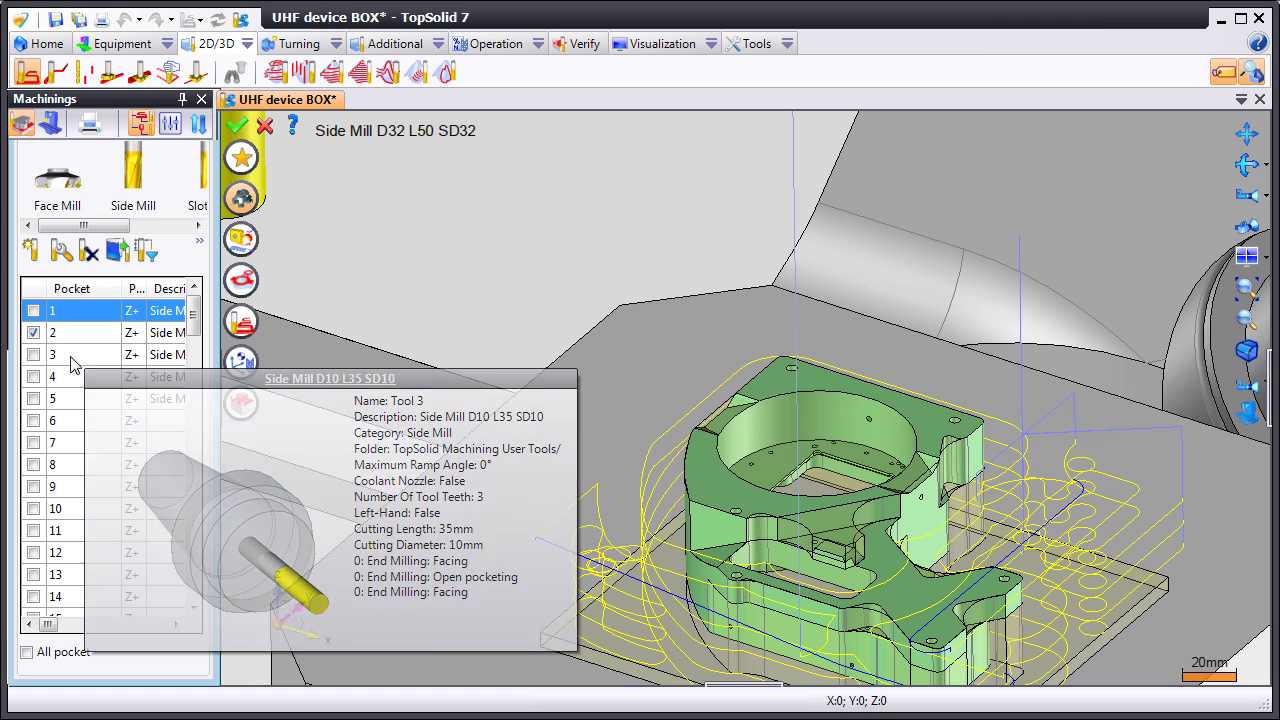
mouse_move(55, 376)
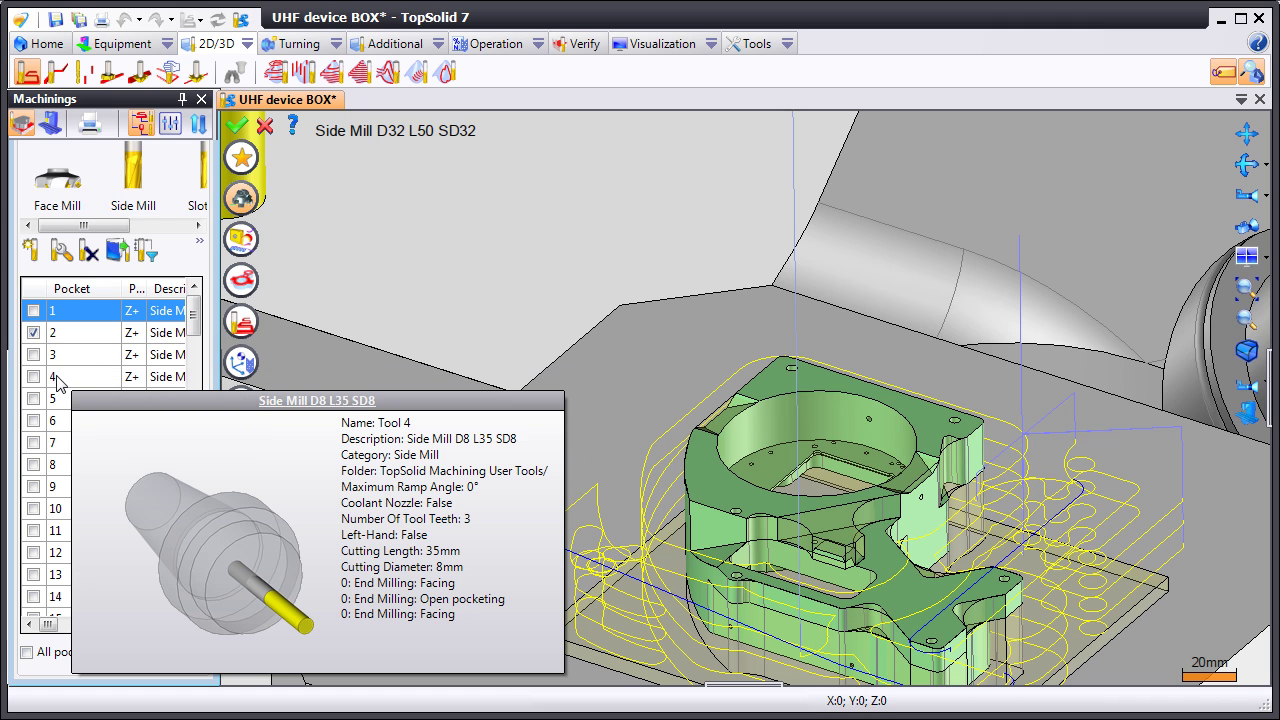
left_click(35, 376)
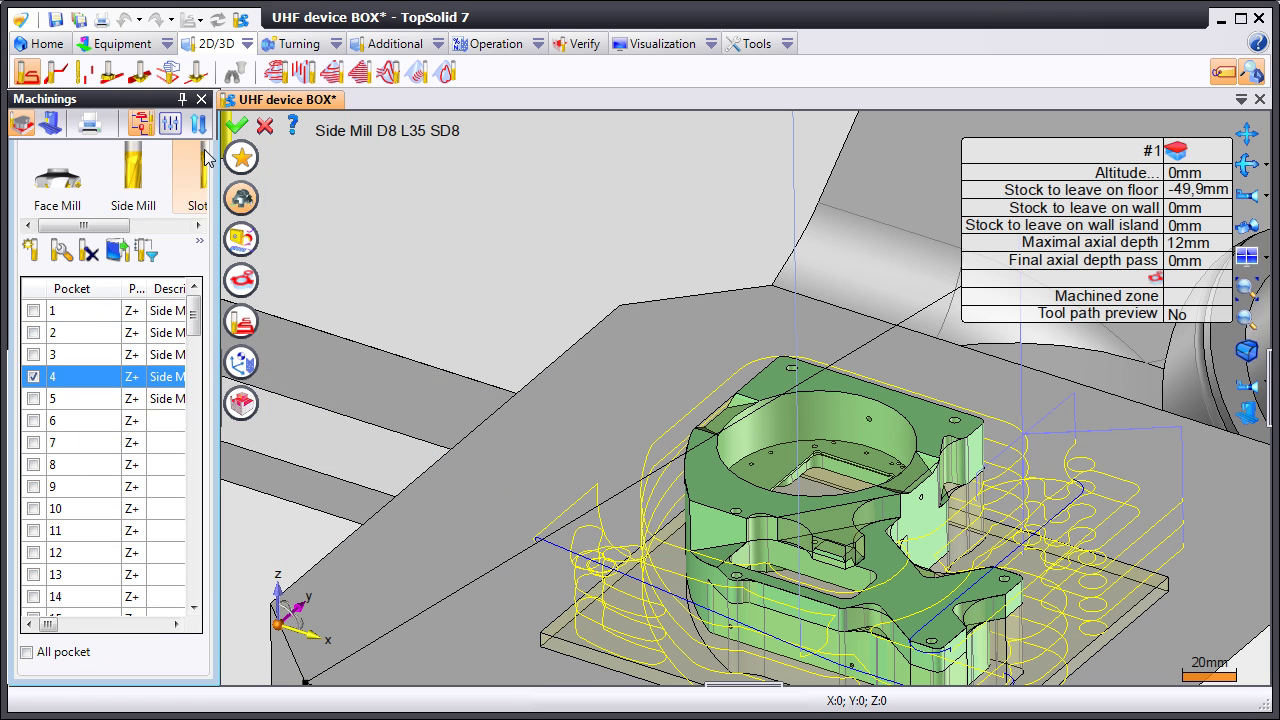
left_click(236, 126)
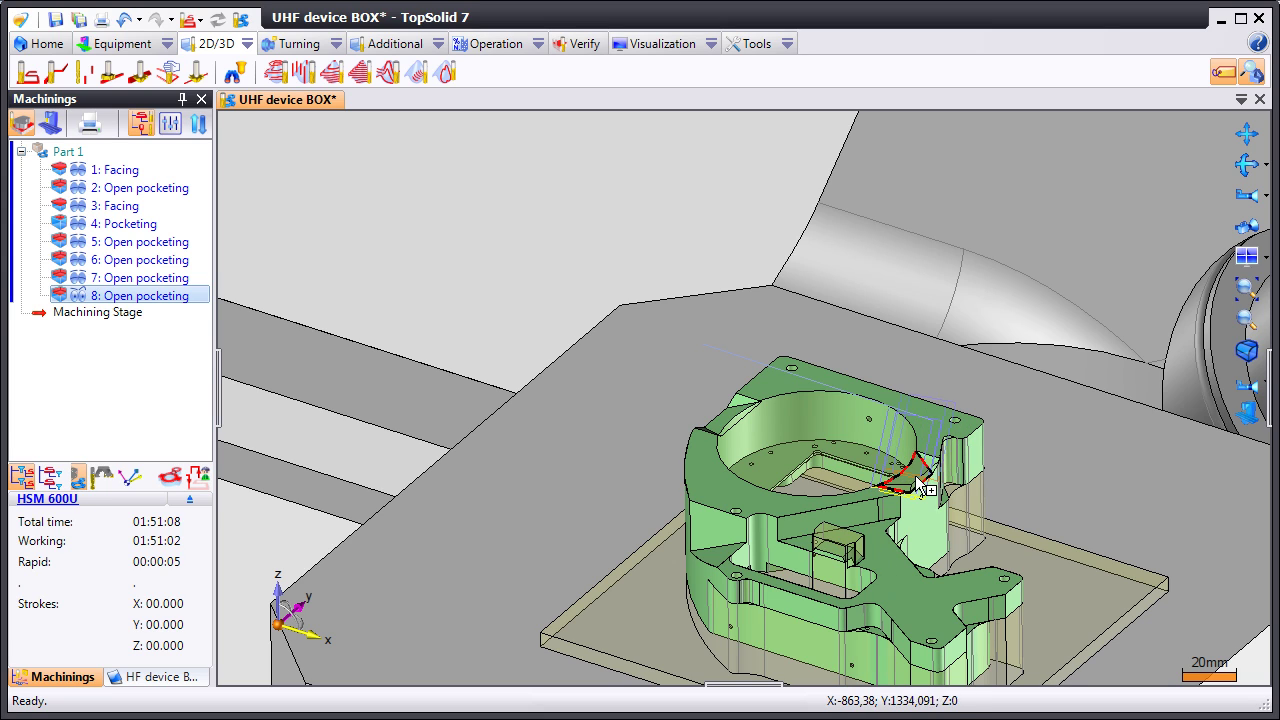
- Add two more open-pocketing operations on the next pockets, reaching ten operations
key("Return")
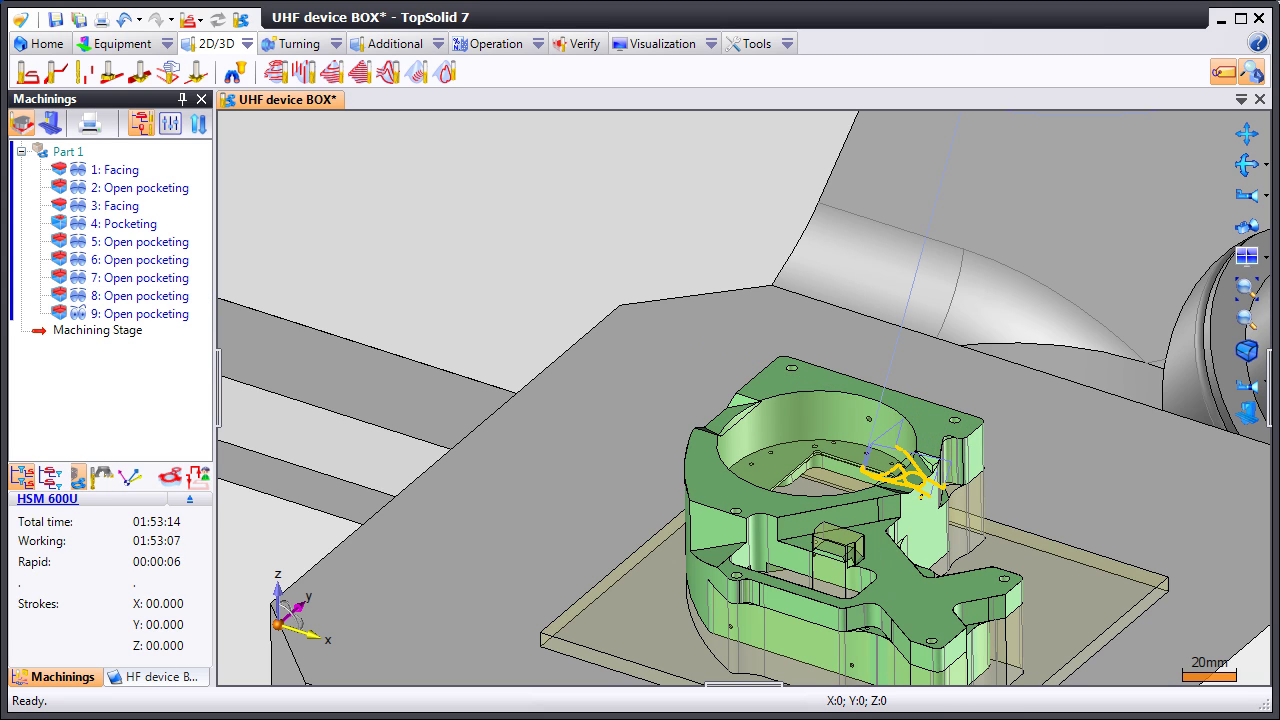
left_click(932, 463)
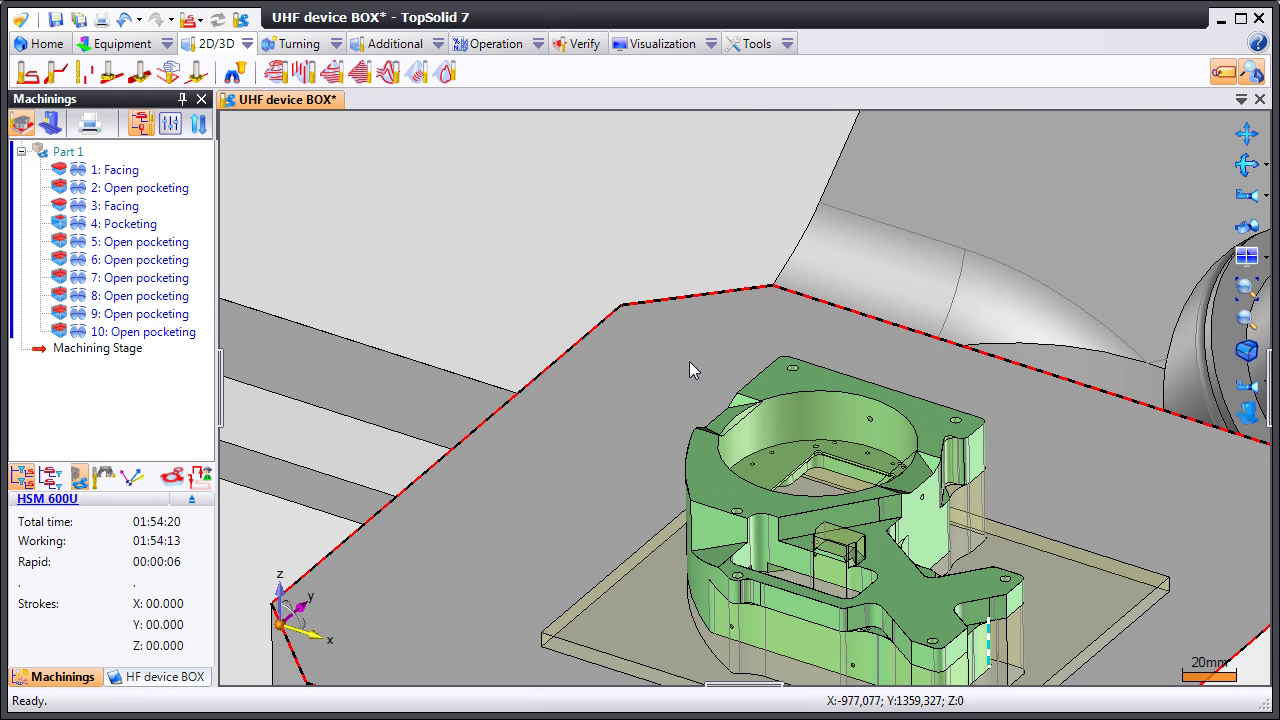
- Create side-milling operation 11 on the inner contour with the Side Mill D8 L35 SD8
left_click(50, 78)
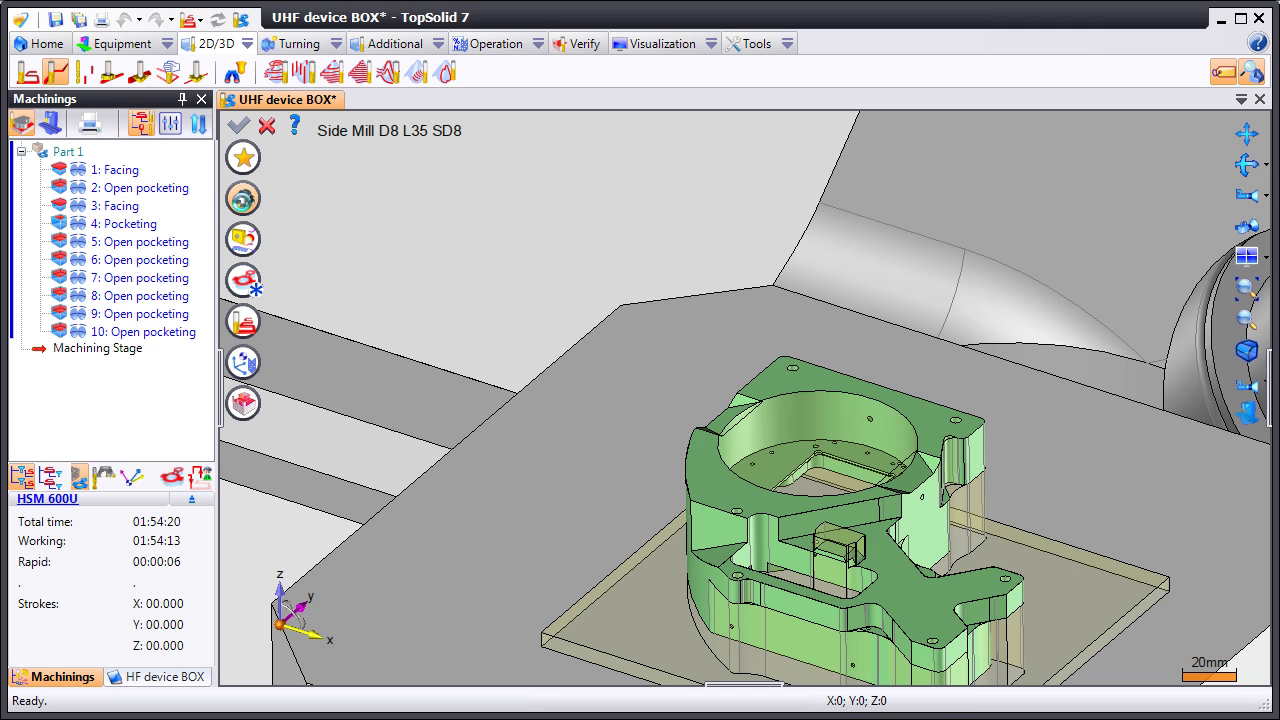
left_click(243, 198)
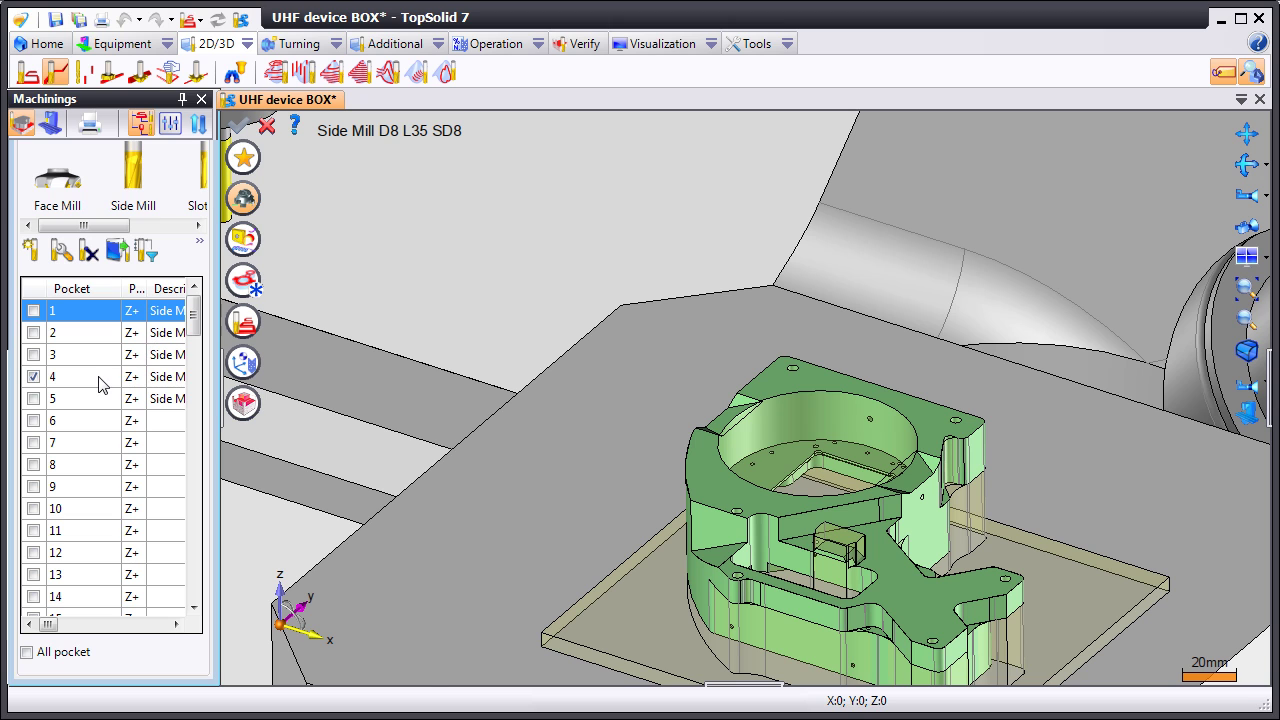
left_click(245, 287)
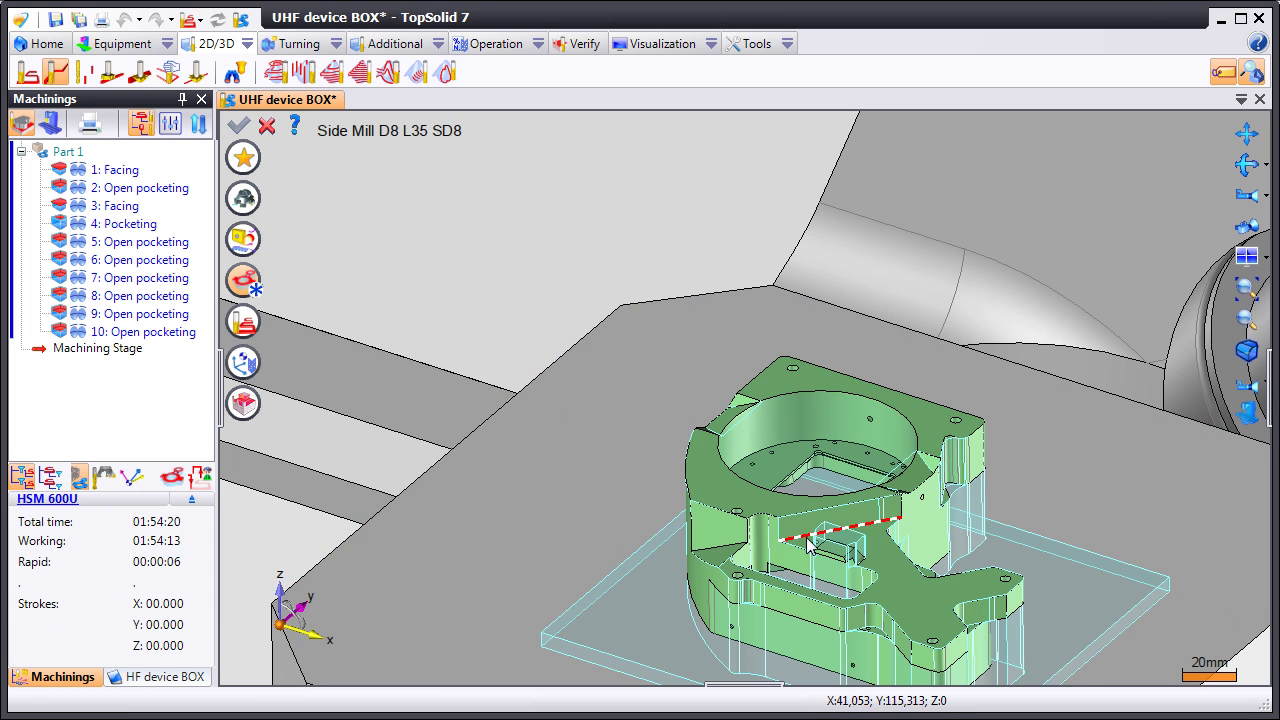
left_click(853, 558)
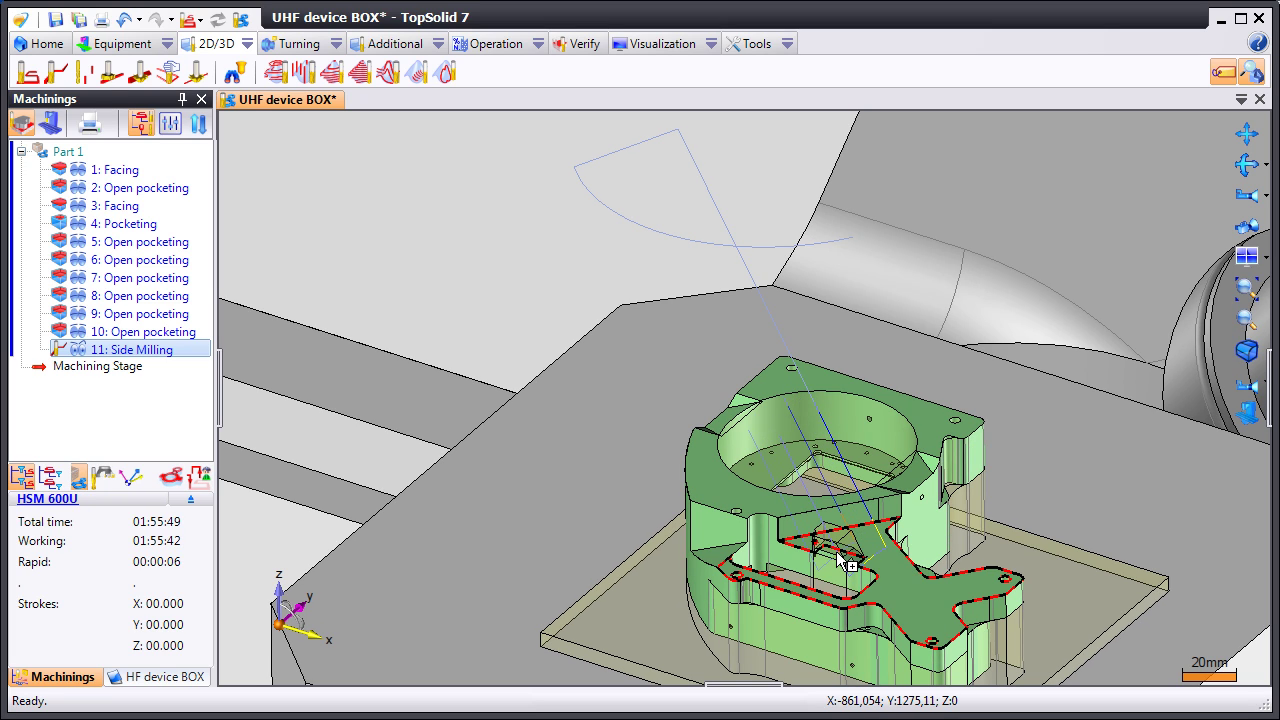
- Side mill the small block's angled face and edge, then face its top (operations 12–14)
scroll(542, 434, "up", 3)
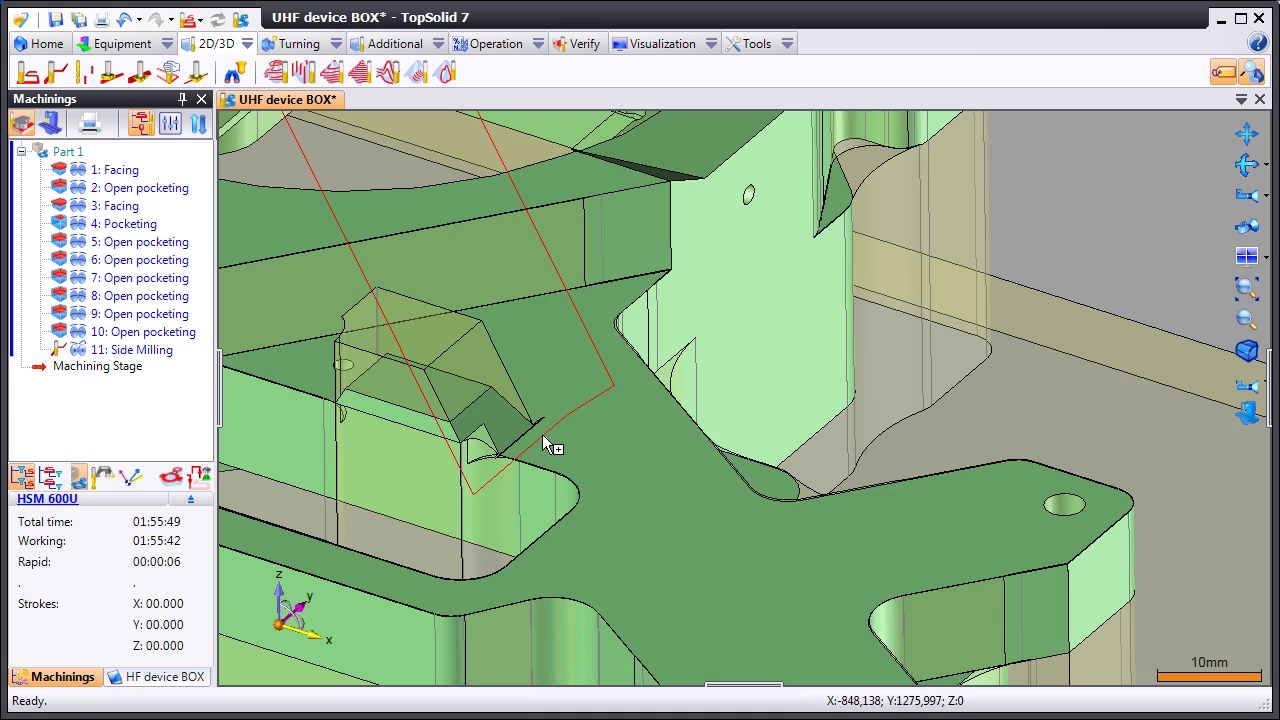
left_click(480, 390)
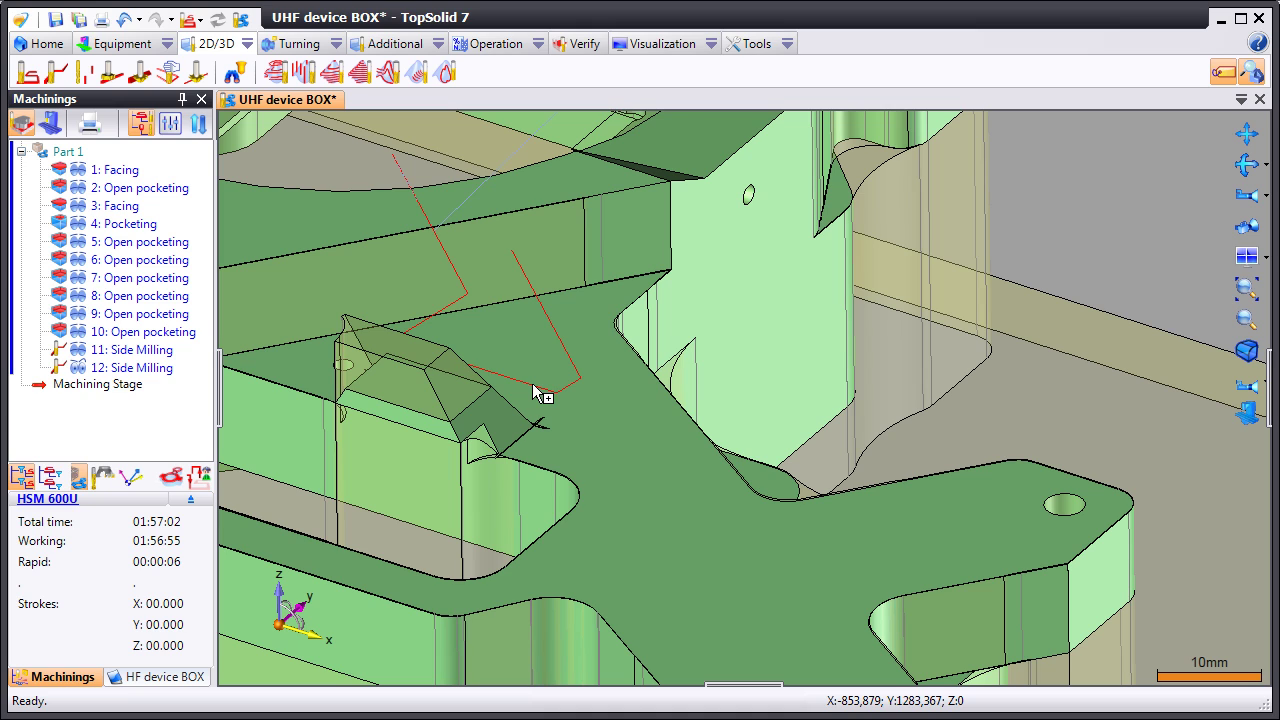
left_click(363, 378)
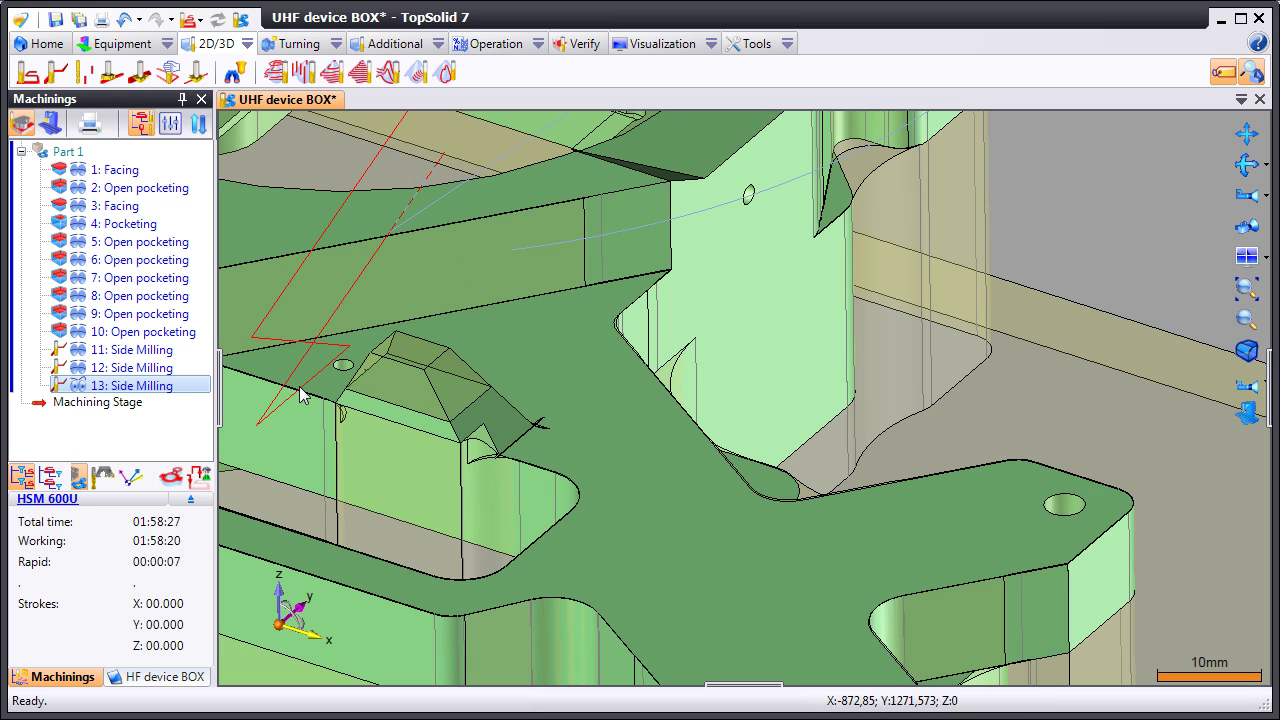
left_click(88, 314)
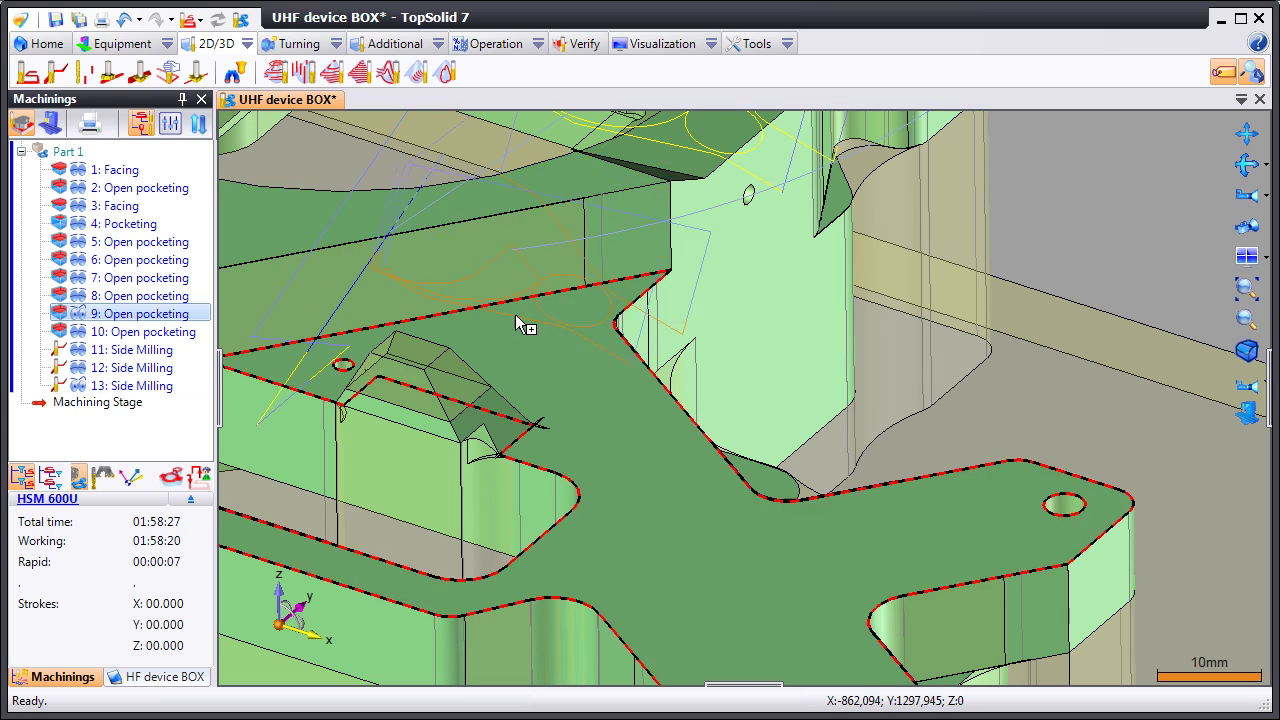
left_click(424, 408)
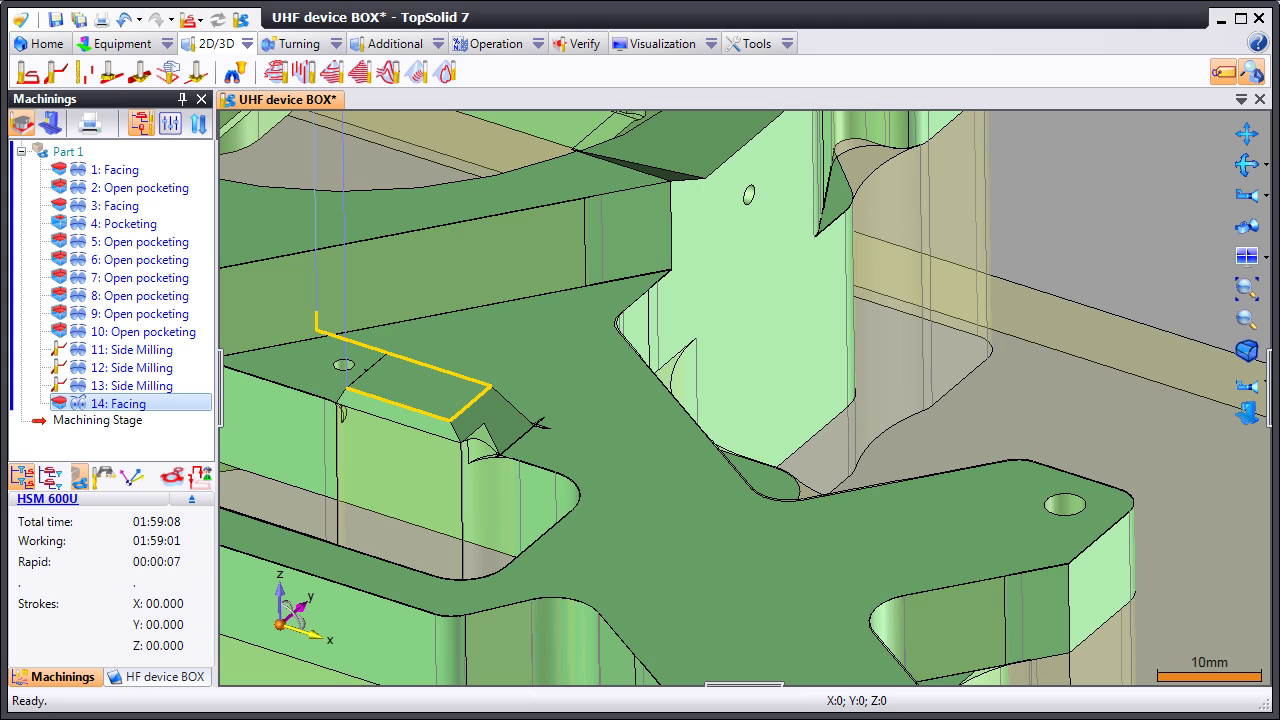
- Show the whole part and step through the toolpaths starting from 1: Facing
left_click(15, 450)
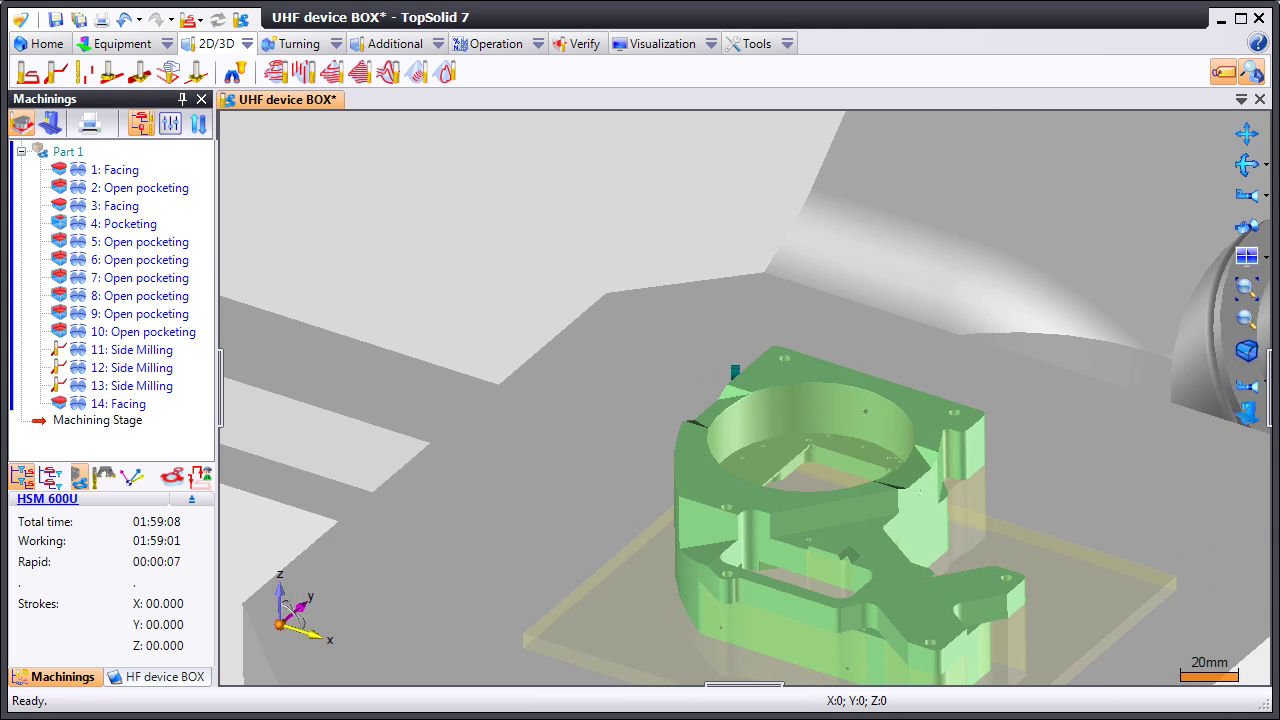
left_click(80, 171)
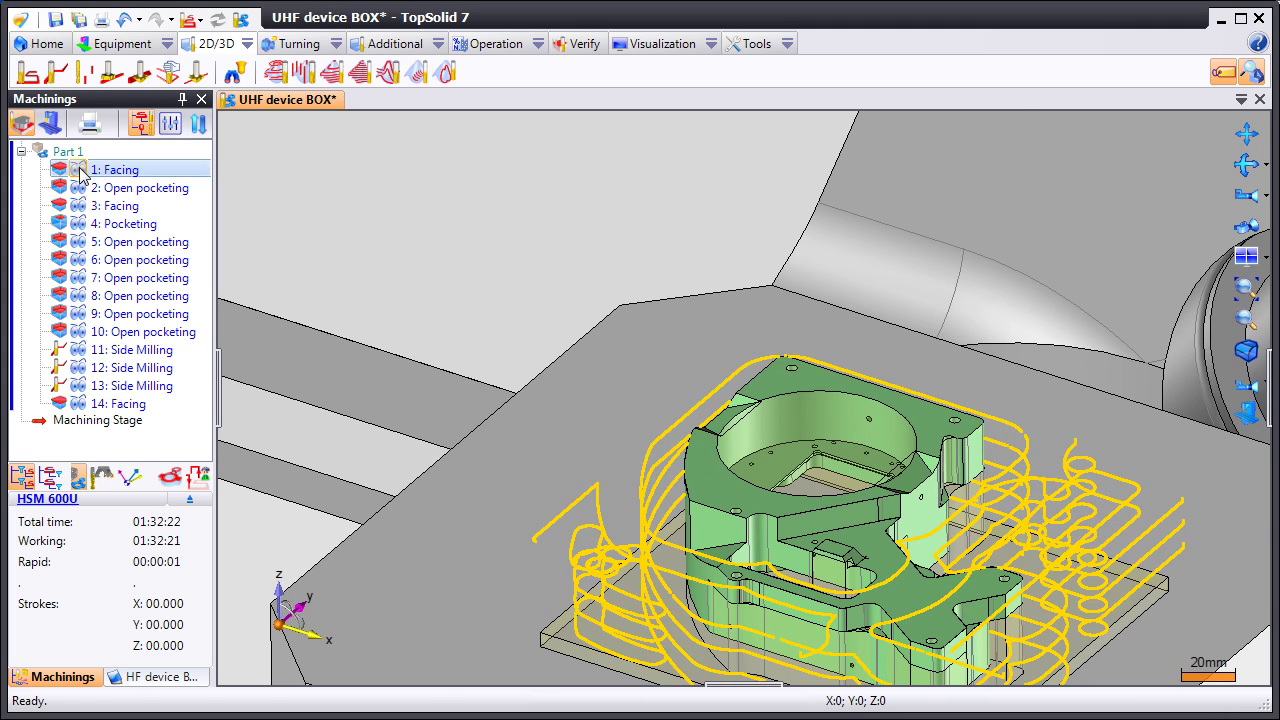
key("Down")
key("Down")
key("Down")
key("Down")
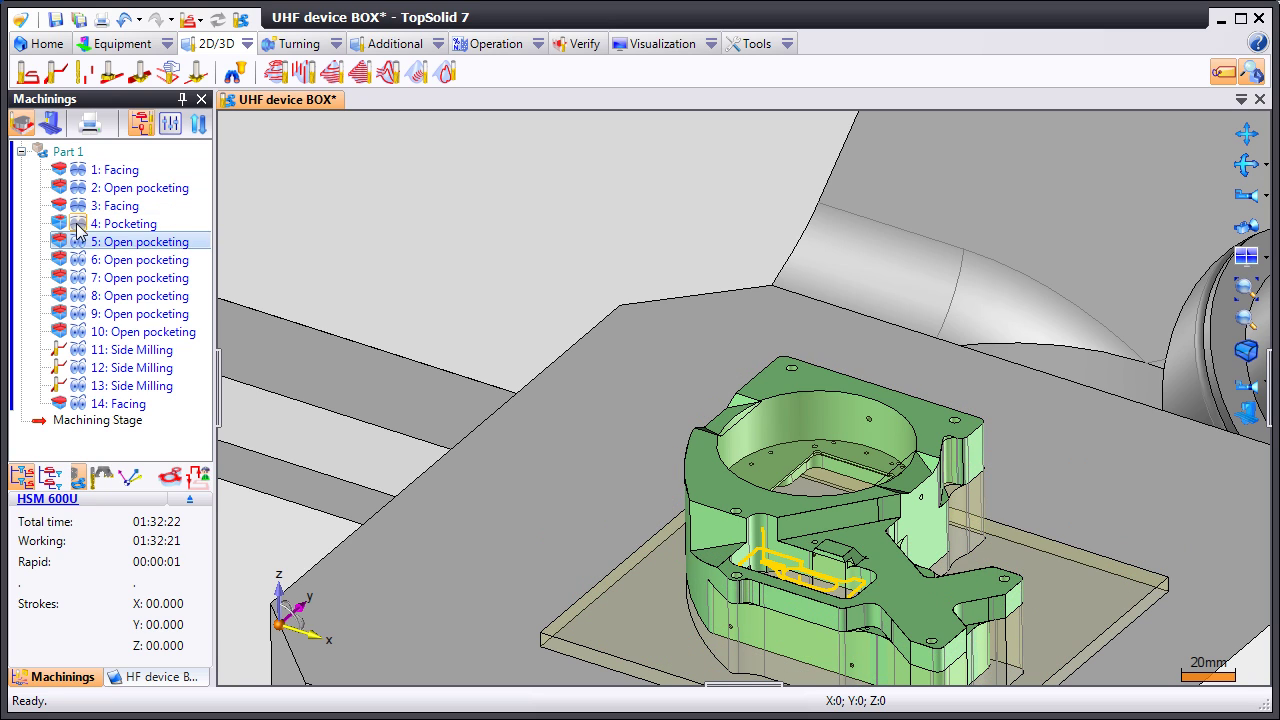